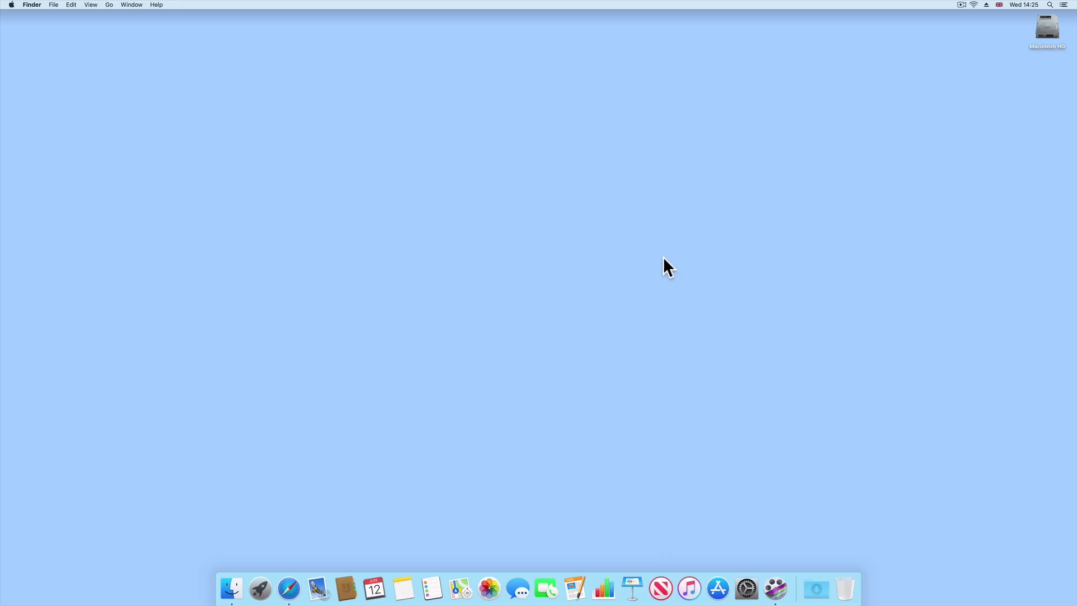
- Load find.synology.com in Safari to locate the NAS
{"action": "left_click", "coordinate": [295, 589]}
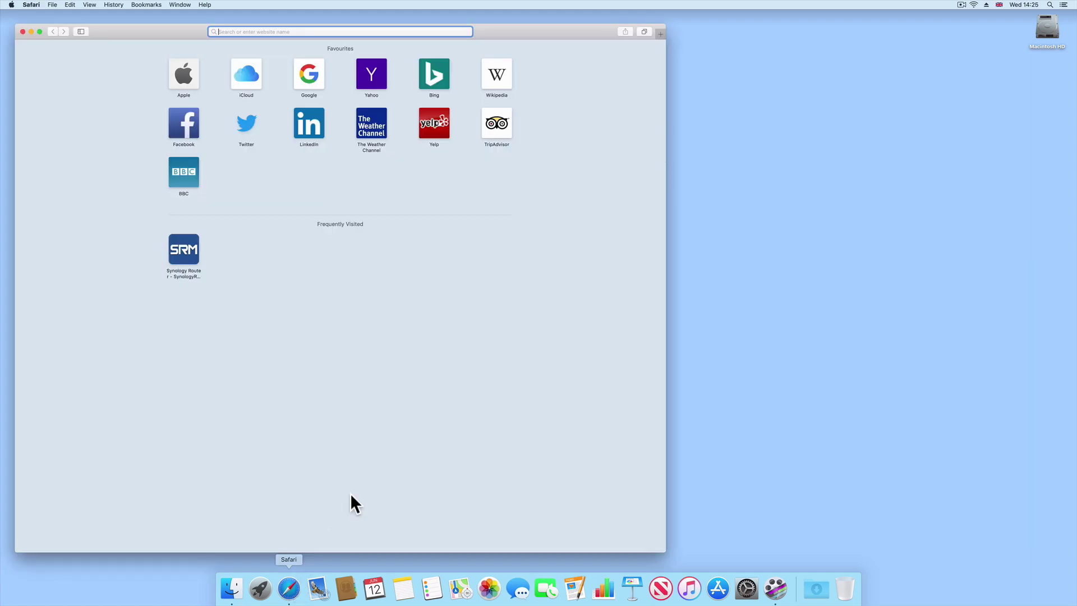
{"action": "type", "text": "find.synology.com"}
{"action": "key", "text": "Return"}
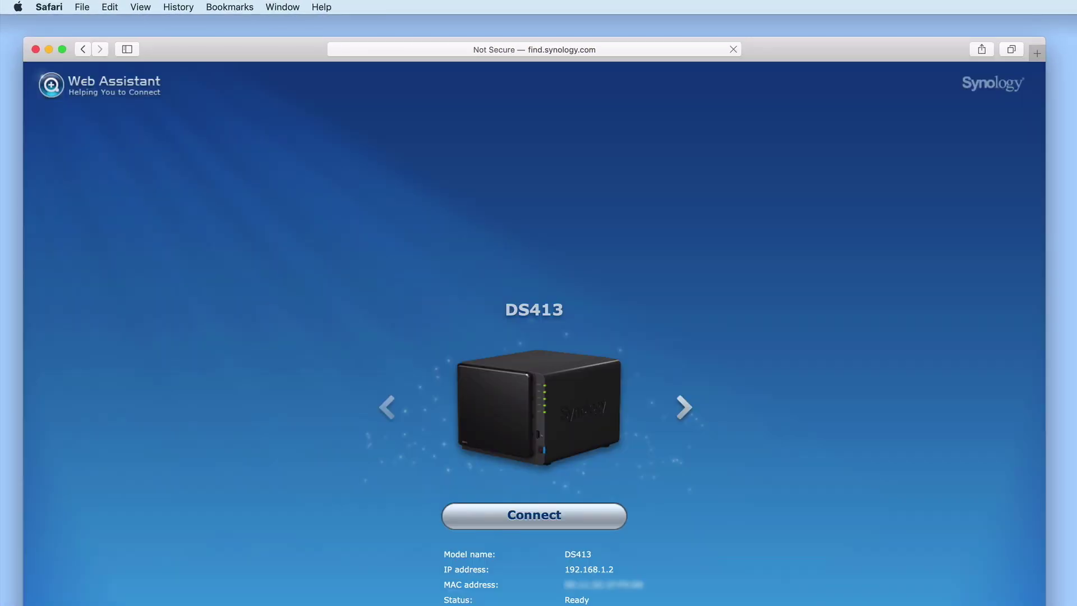
- Connect to the DS413 DiskStation, sign in with the admin account, and open Package Center
{"action": "left_click", "coordinate": [594, 524]}
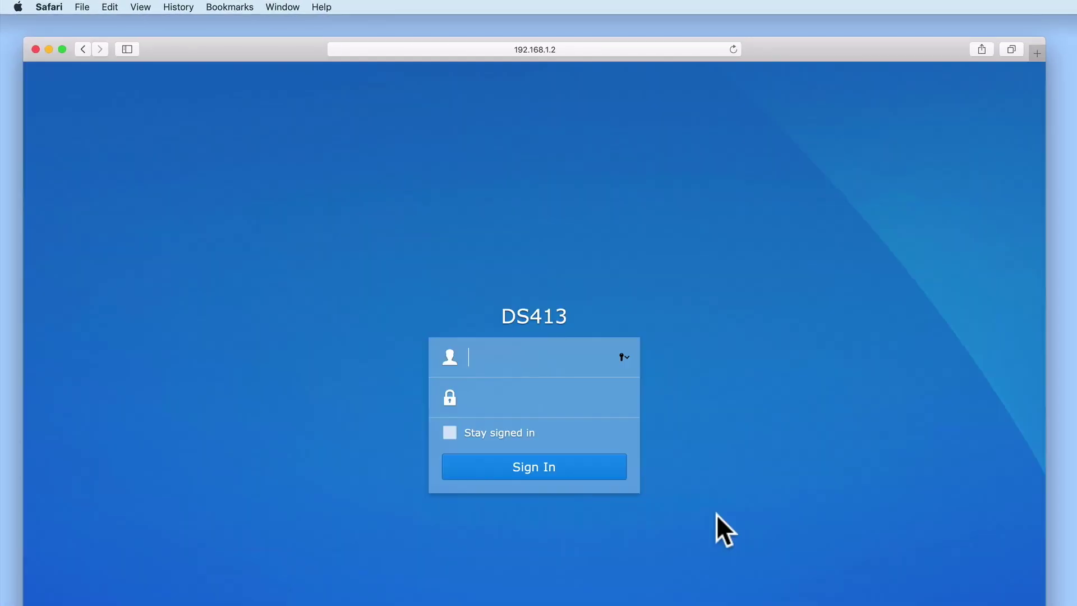
{"action": "type", "text": "administrator"}
{"action": "key", "text": "Tab"}
{"action": "type", "text": "•••••••••"}
{"action": "key", "text": "Return"}
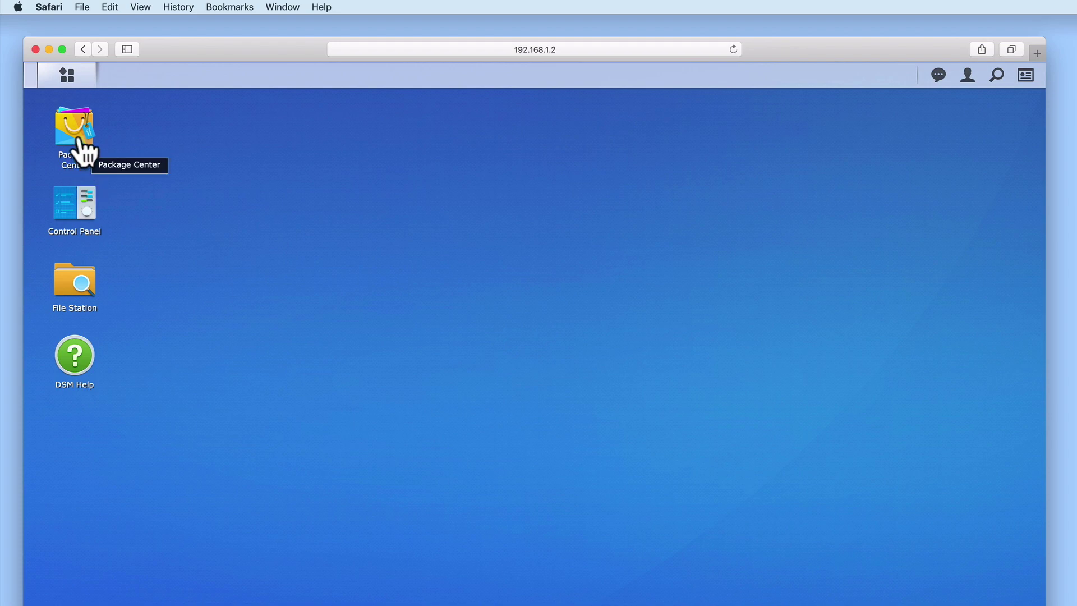
{"action": "left_click", "coordinate": [79, 147]}
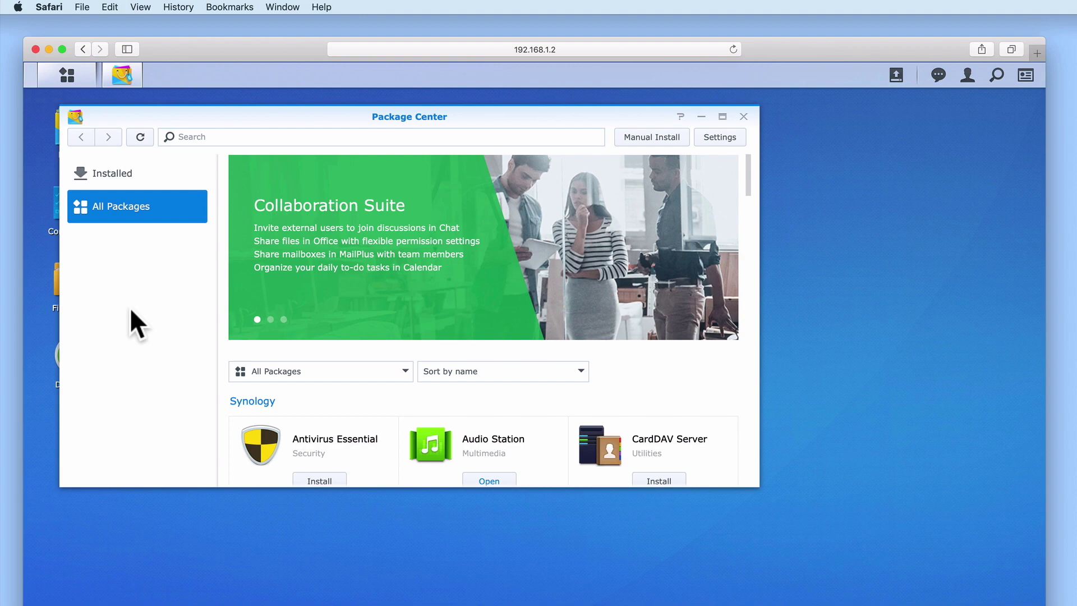
- Filter Package Center to show only Security packages
{"action": "left_click", "coordinate": [399, 372]}
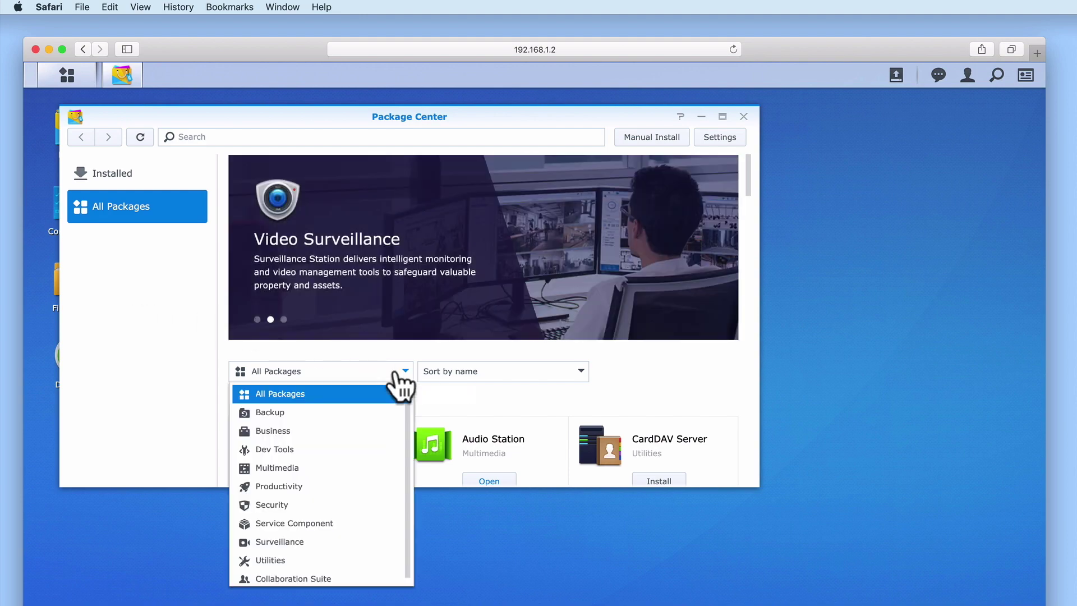
{"action": "left_click", "coordinate": [380, 527]}
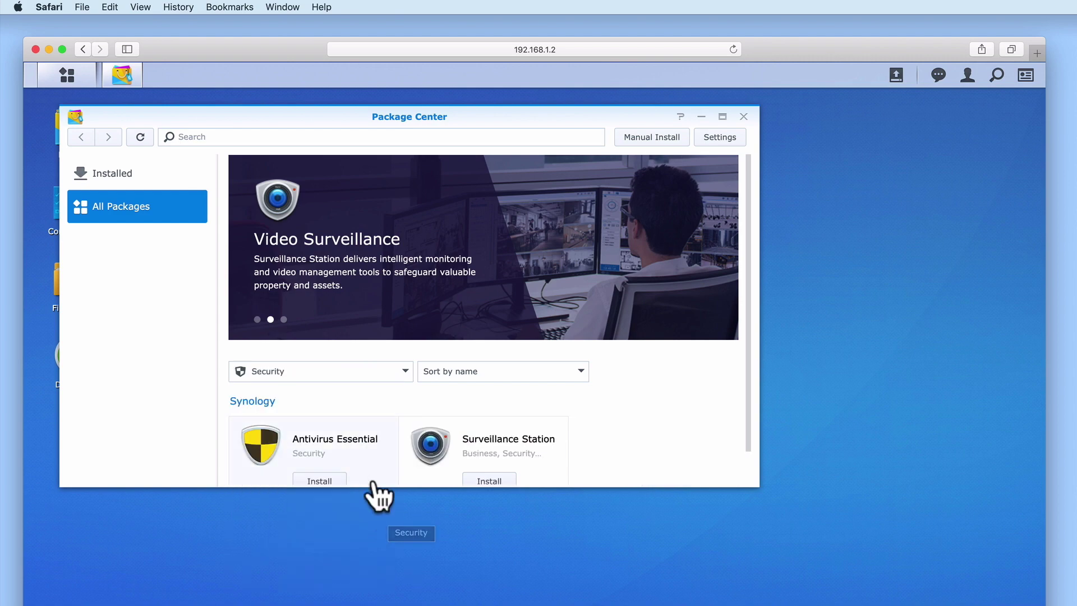
{"action": "scroll", "coordinate": [372, 481], "scroll_direction": "down", "scroll_amount": 2}
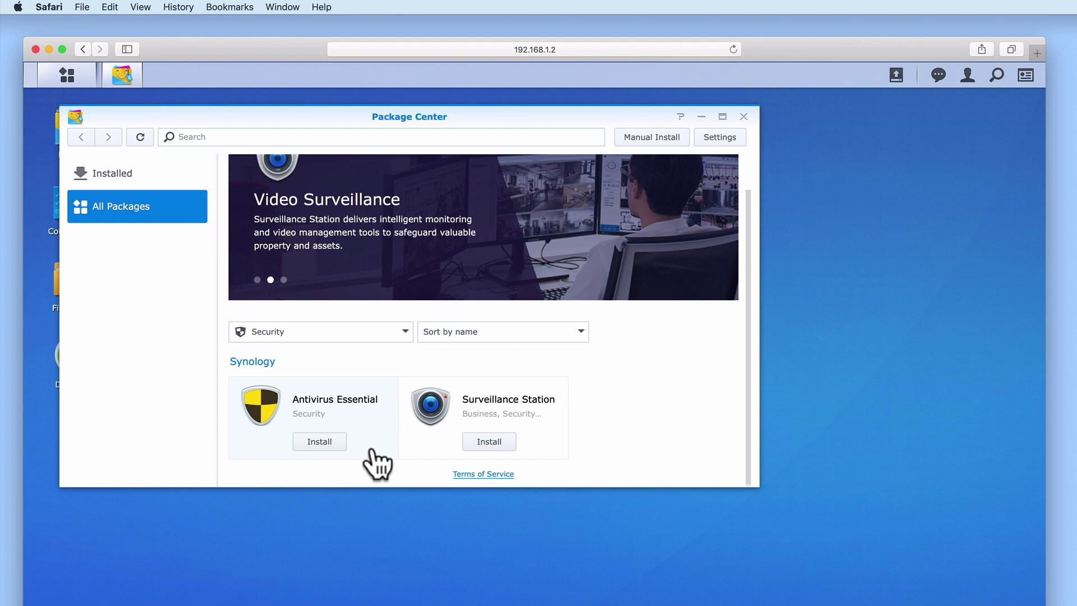
{"action": "scroll", "coordinate": [376, 464], "scroll_direction": "up", "scroll_amount": 2}
- Search for 'antivirus' and start installing Antivirus Essential
{"action": "left_click", "coordinate": [230, 136]}
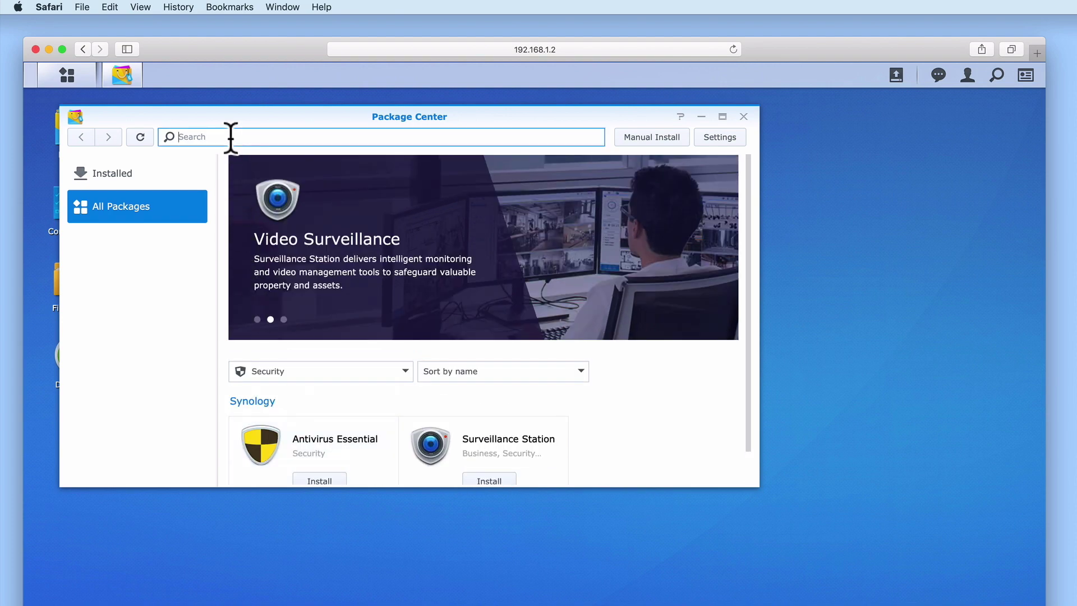
{"action": "type", "text": "antivirus"}
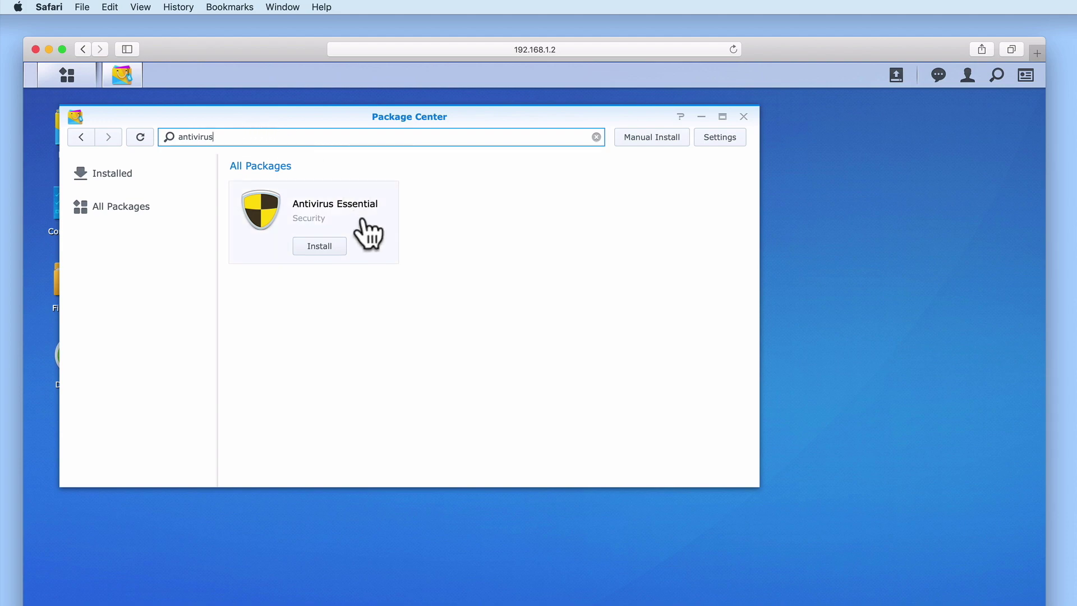
{"action": "left_click", "coordinate": [325, 251]}
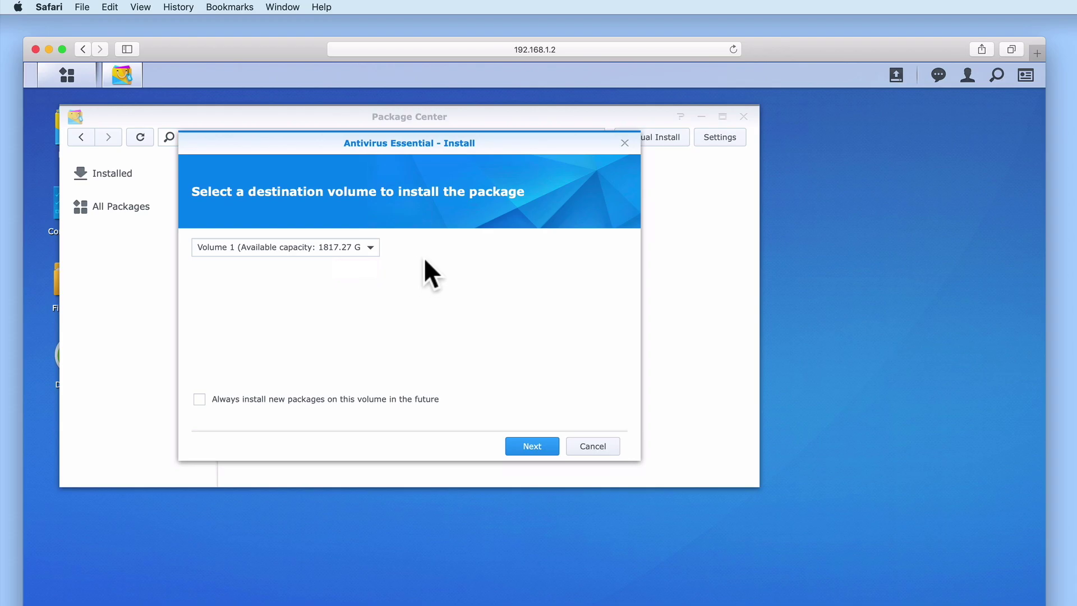
- Keep Volume 1 as the install destination and continue to Confirm settings
{"action": "left_click", "coordinate": [371, 247]}
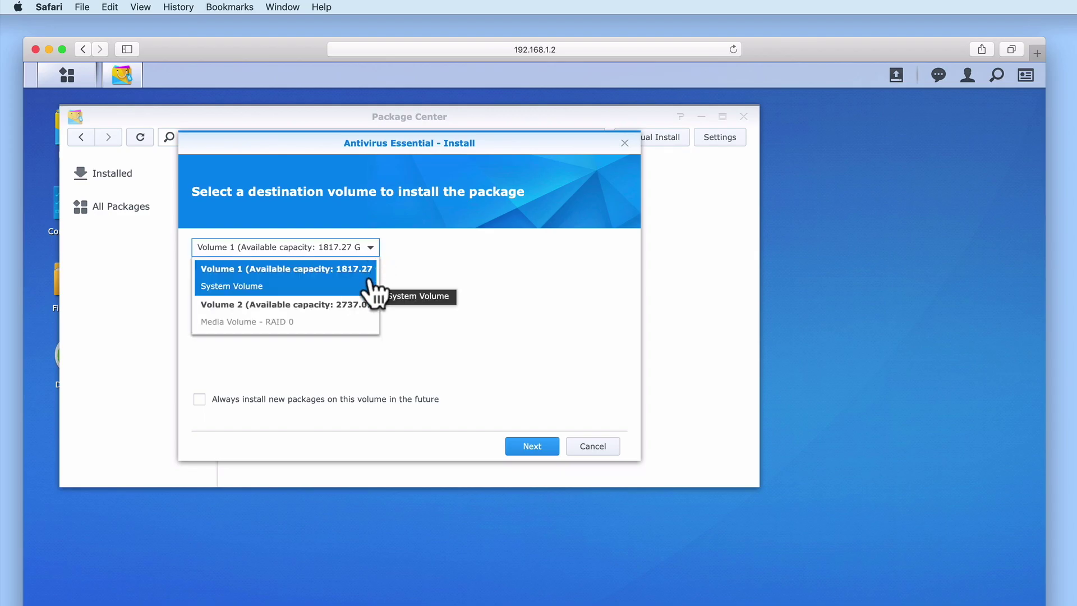
{"action": "left_click", "coordinate": [370, 289]}
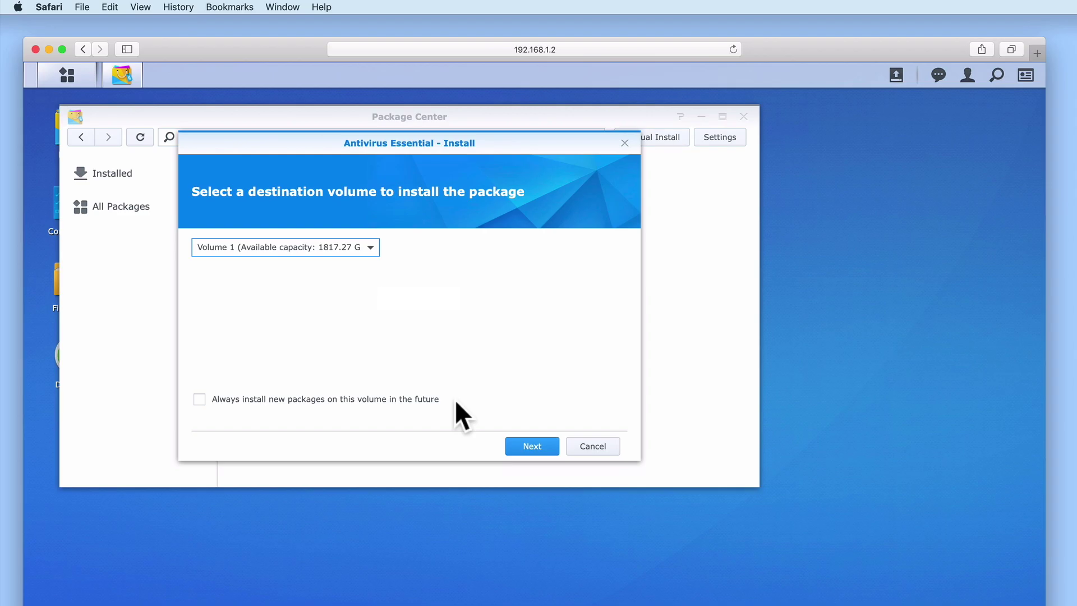
{"action": "left_click", "coordinate": [532, 447]}
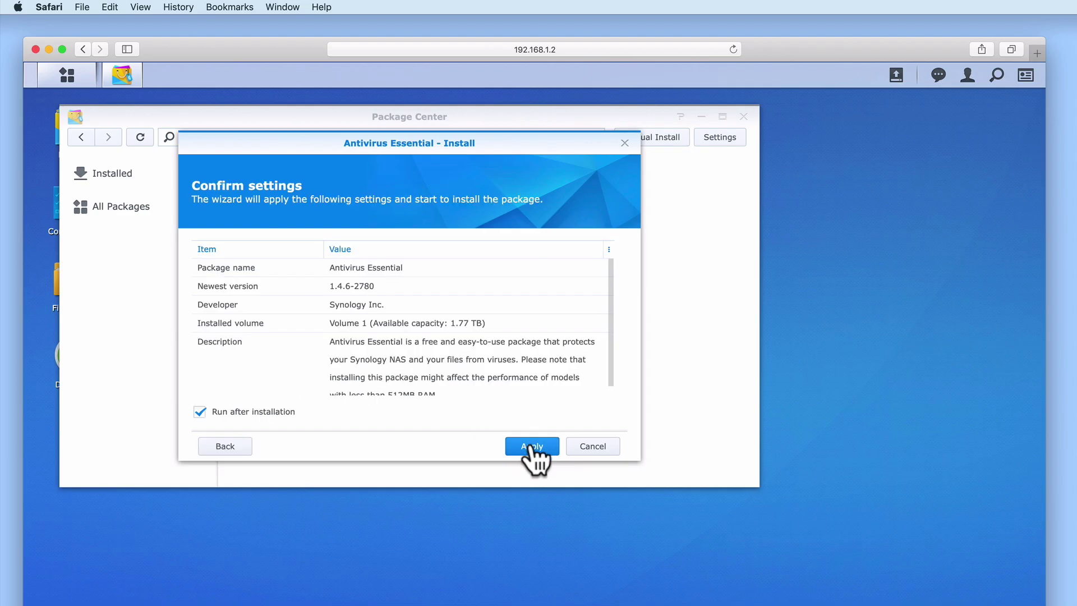
{"action": "left_click_drag", "start_coordinate": [613, 365], "coordinate": [607, 389]}
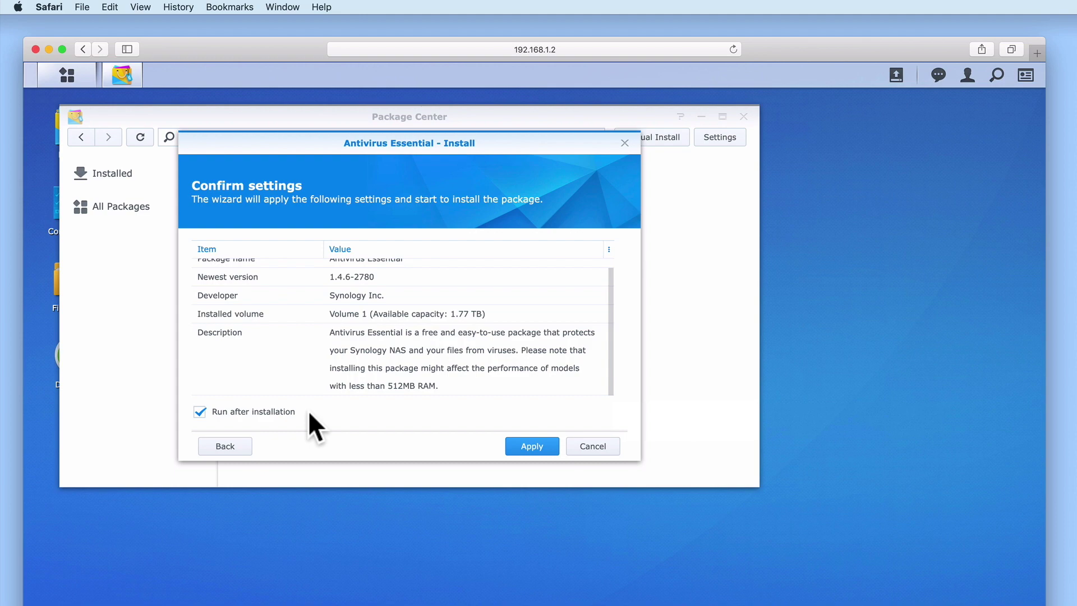
- Apply the Antivirus Essential installation, then close Package Center
{"action": "left_click", "coordinate": [530, 449]}
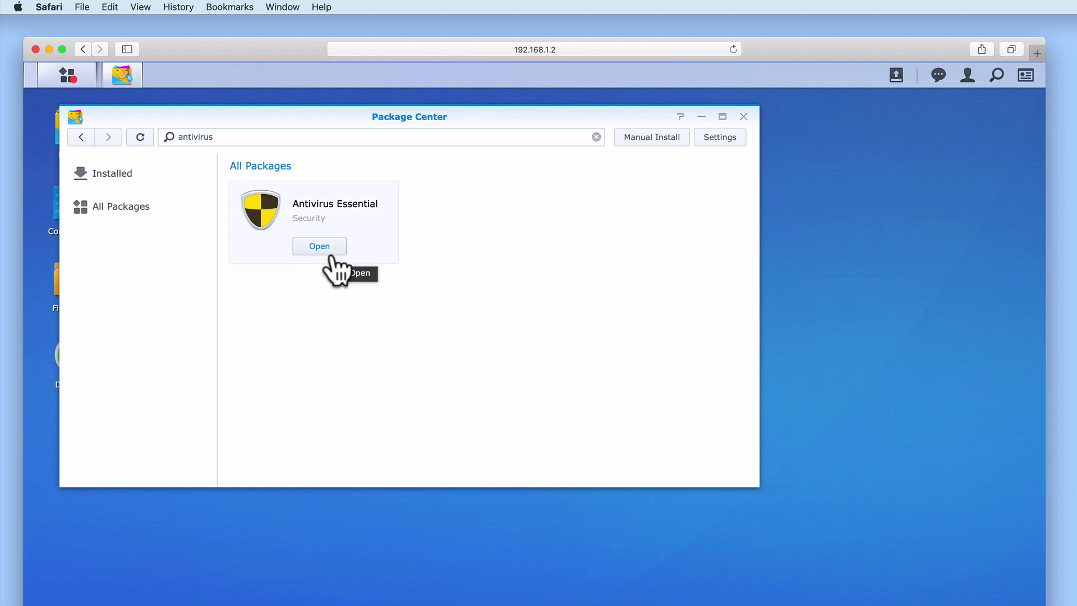
{"action": "left_click", "coordinate": [743, 116]}
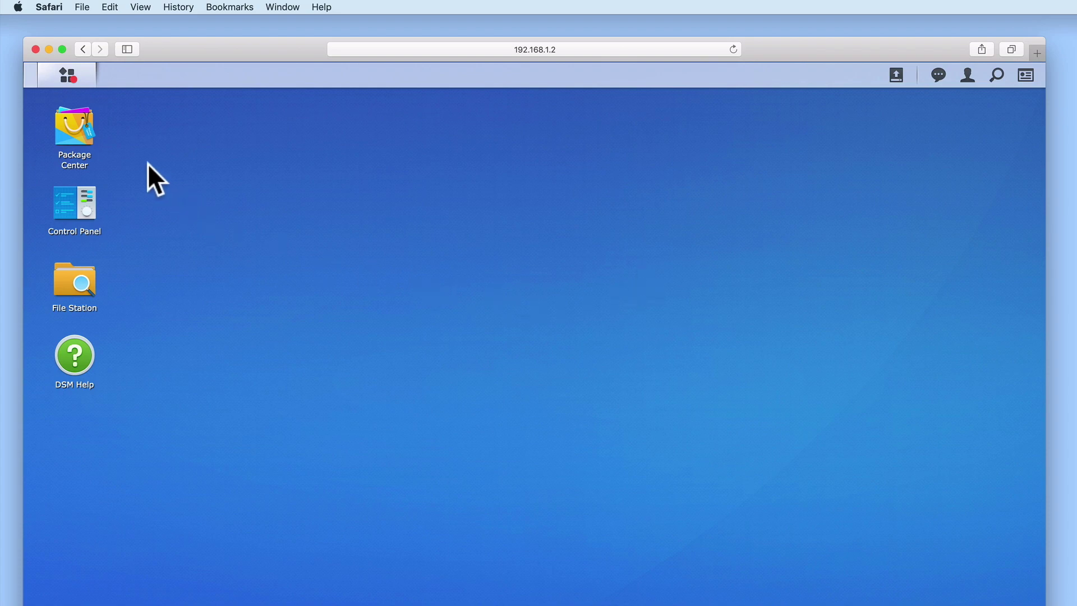
- Launch Antivirus Essential from the Main Menu and go to its Settings page
{"action": "left_click", "coordinate": [78, 96]}
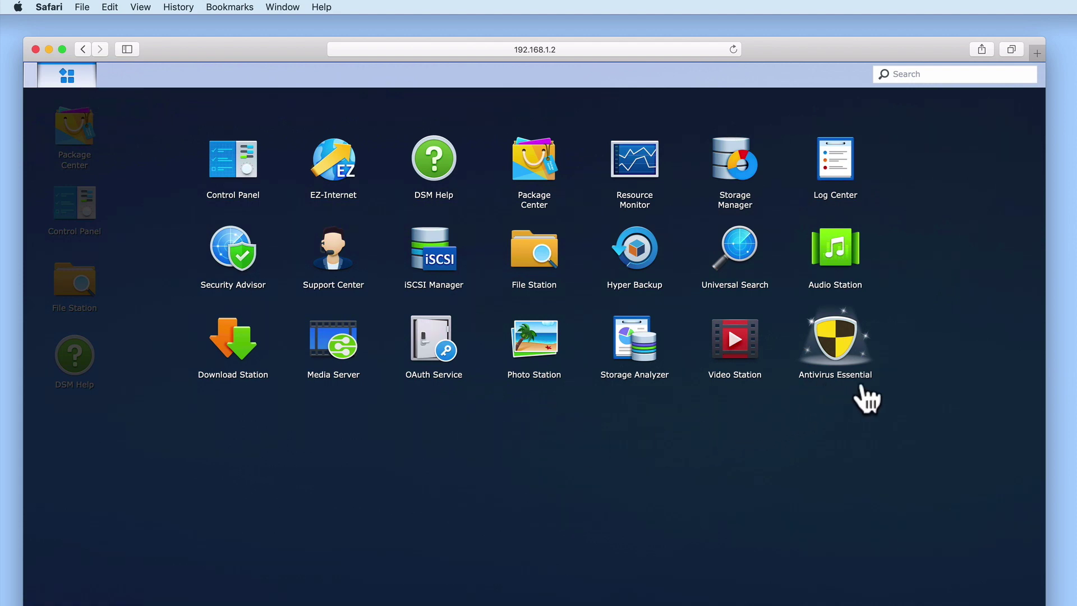
{"action": "left_click", "coordinate": [839, 361]}
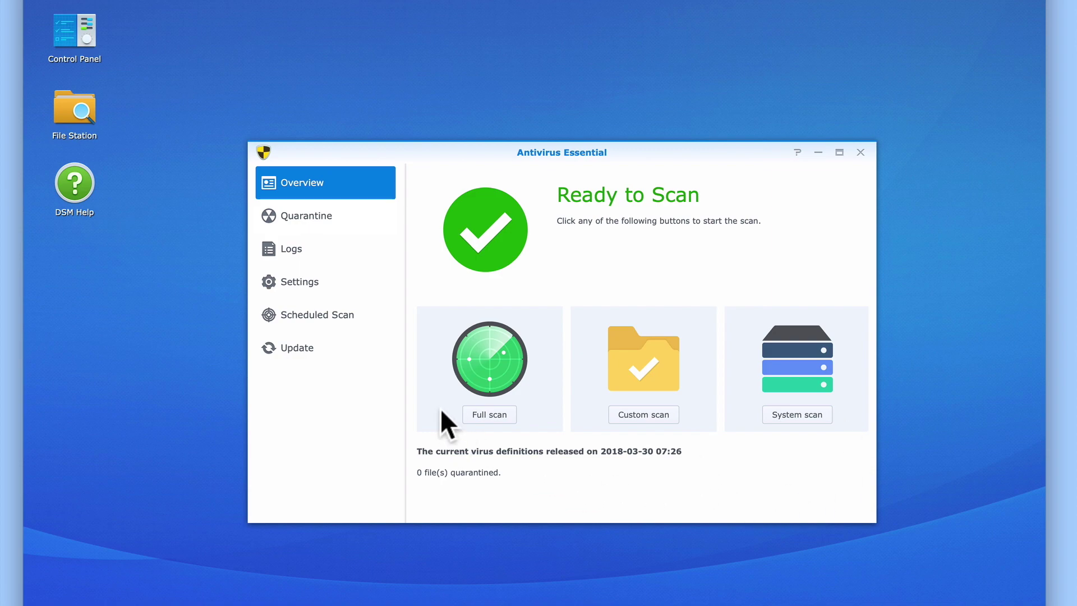
{"action": "left_click", "coordinate": [311, 291]}
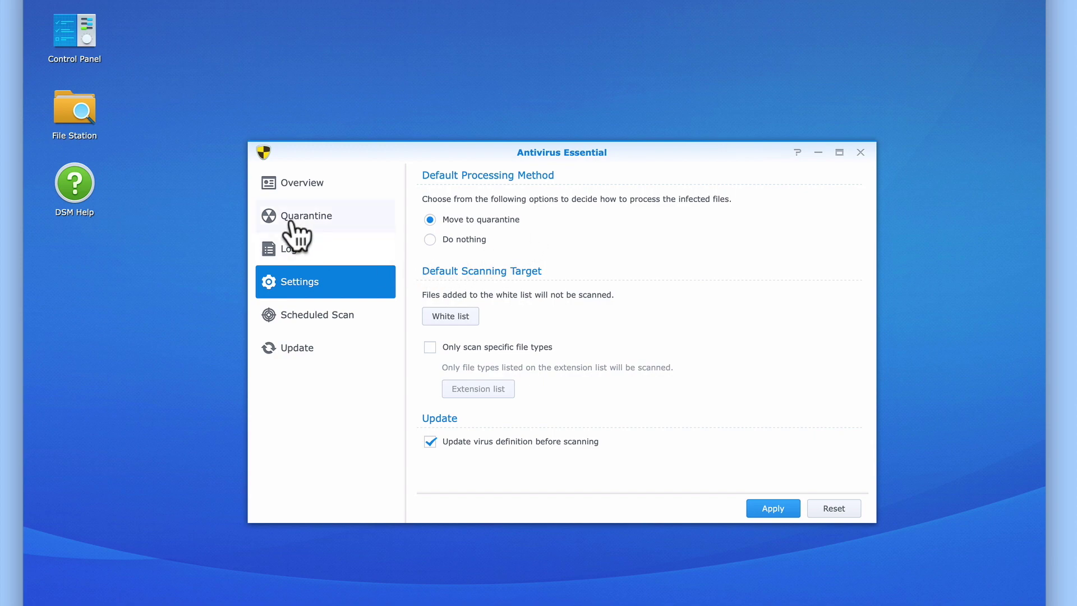
- Check that the Quarantine list is empty, then return to Settings
{"action": "left_click", "coordinate": [331, 221]}
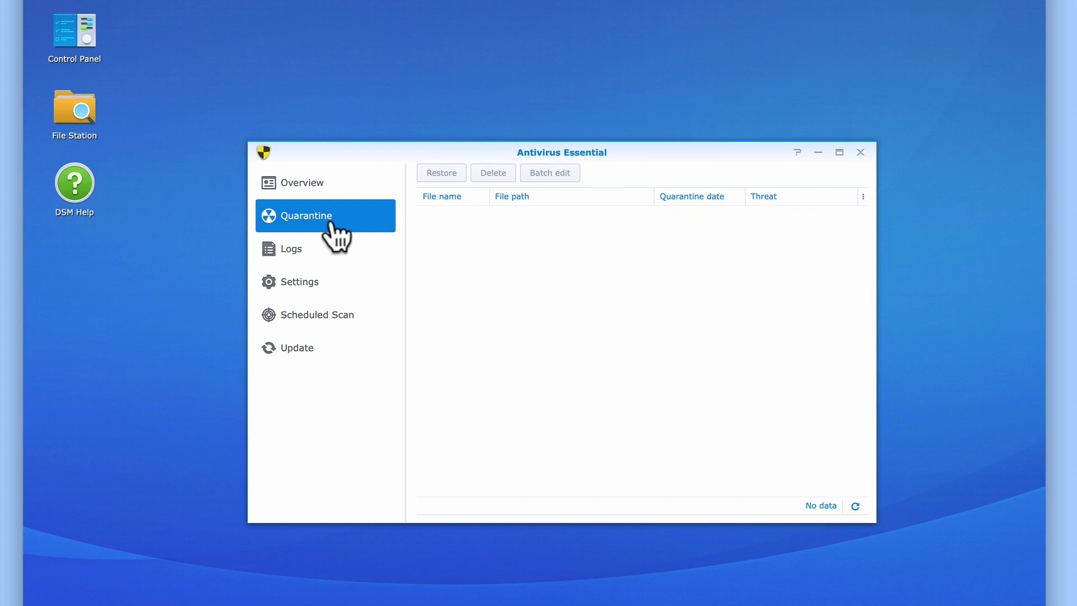
{"action": "left_click", "coordinate": [334, 292]}
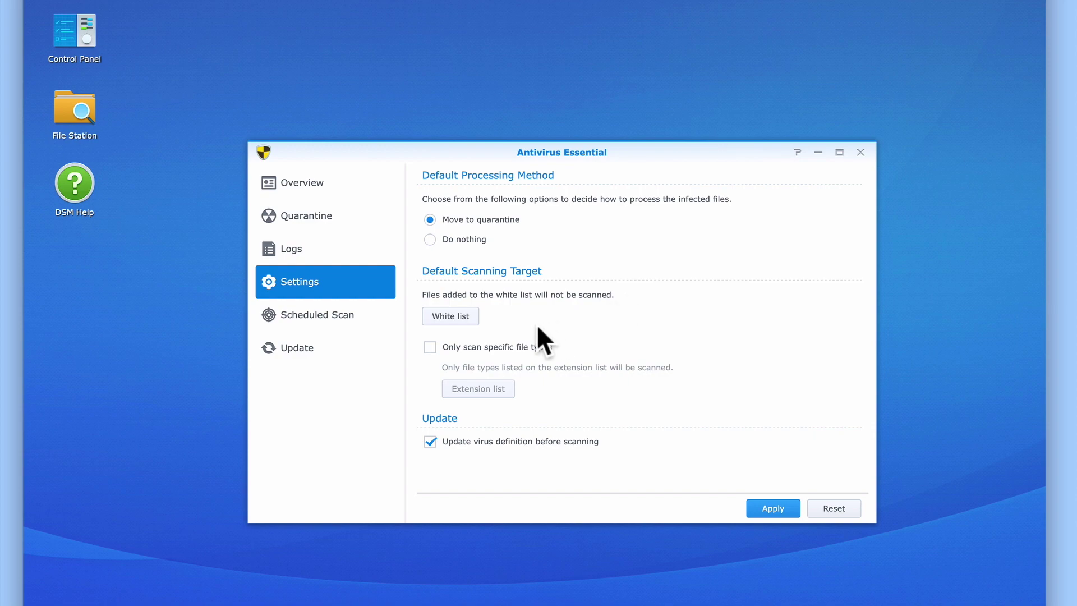
- Open the white list, confirm it has no entries, and close it
{"action": "left_click", "coordinate": [473, 318]}
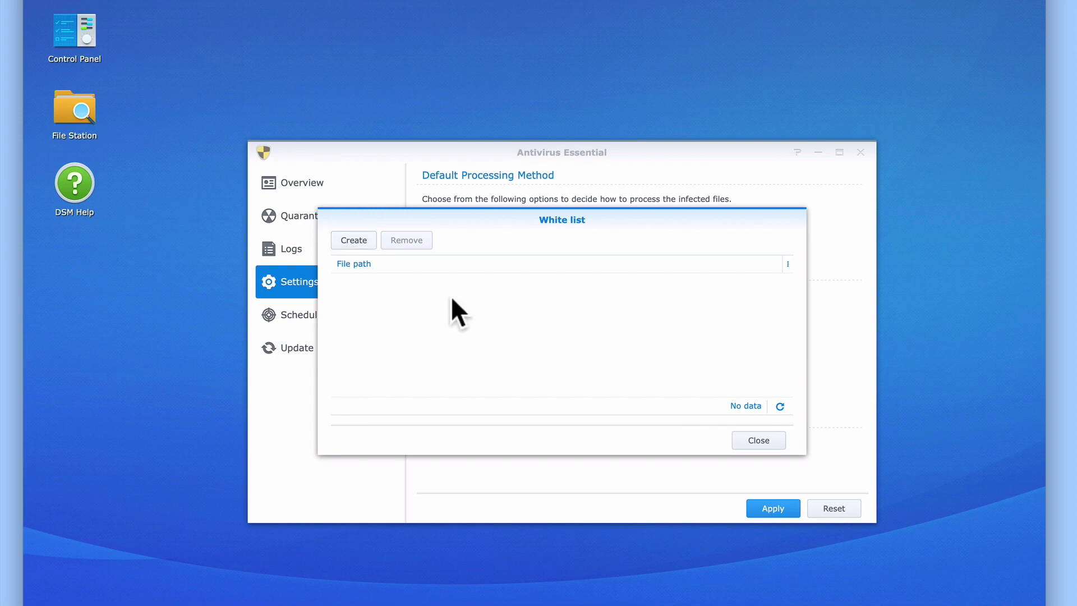
{"action": "left_click", "coordinate": [757, 441]}
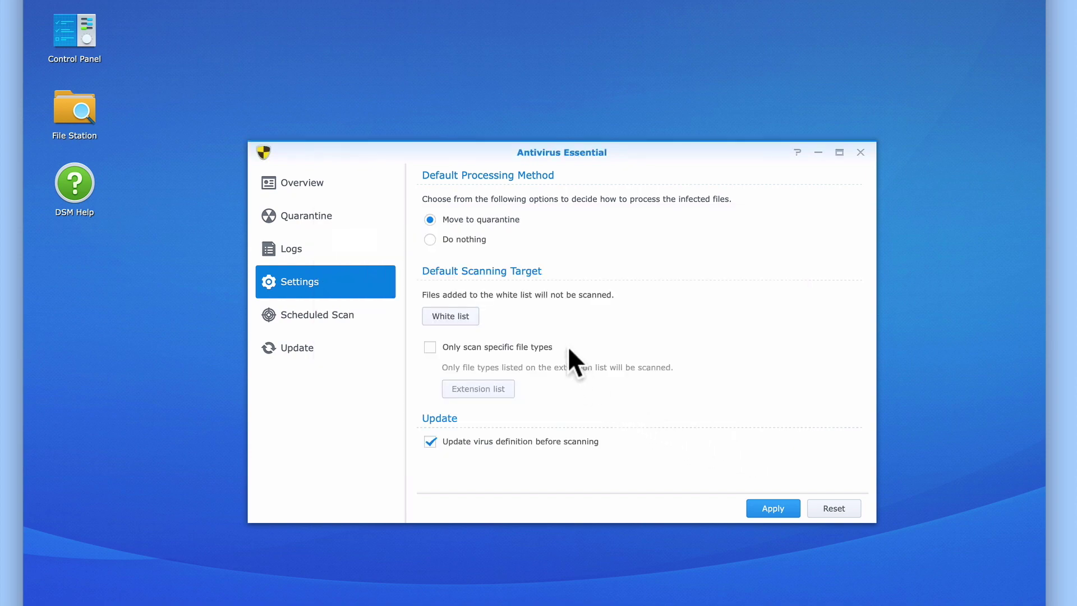
- Tick Only scan specific file types and view its extension list, exe through rar
{"action": "left_click", "coordinate": [433, 348]}
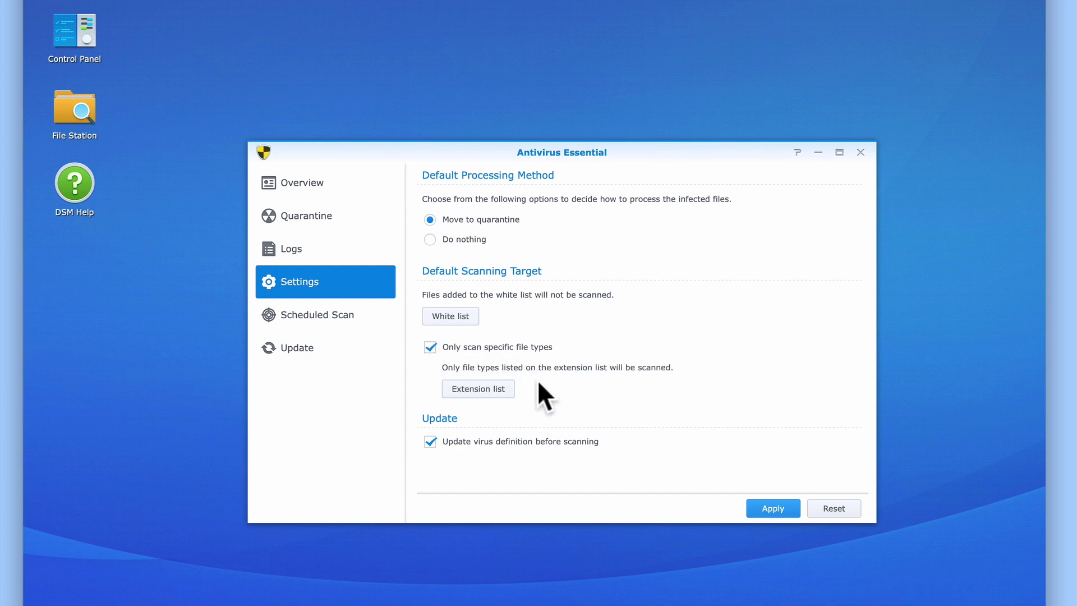
{"action": "left_click", "coordinate": [492, 391]}
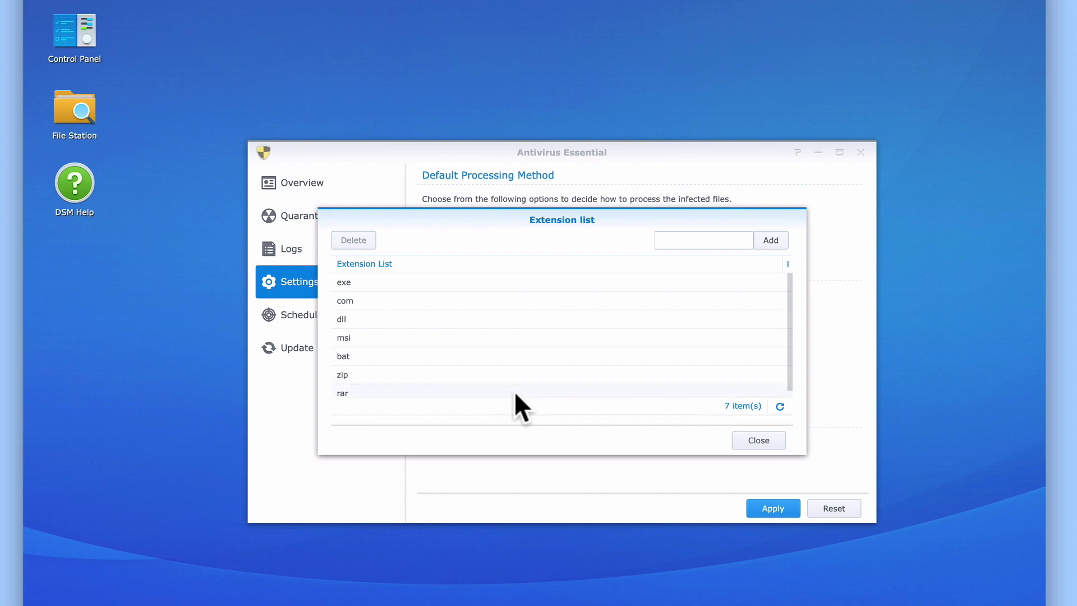
- Add doc and docx to the scanned file extension list
{"action": "left_click", "coordinate": [665, 241]}
{"action": "type", "text": "doc"}
{"action": "left_click", "coordinate": [779, 243]}
{"action": "scroll", "coordinate": [785, 310], "scroll_direction": "down", "scroll_amount": 1}
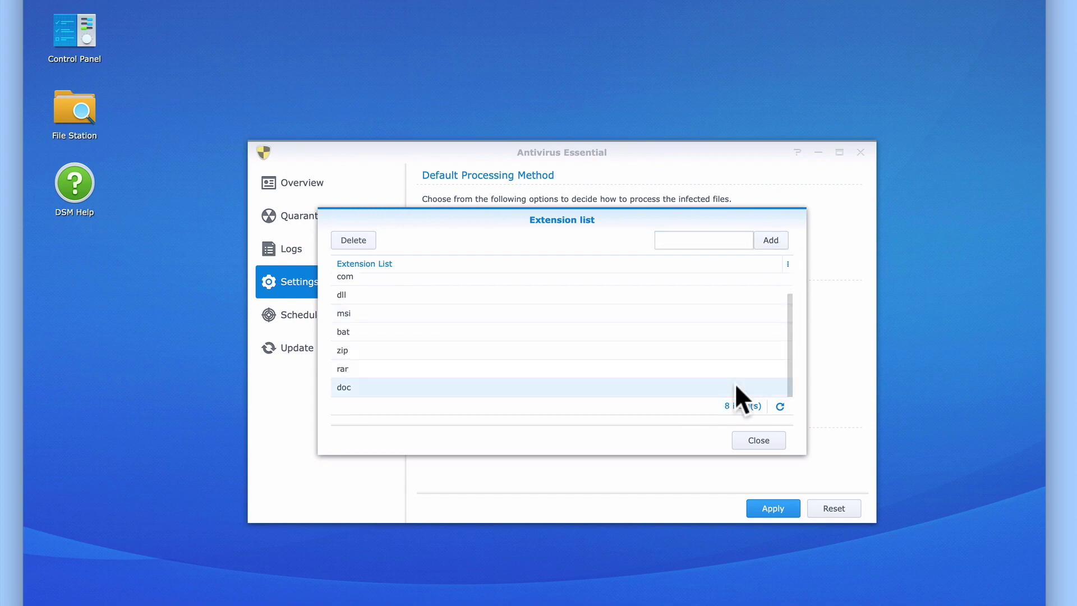
{"action": "left_click", "coordinate": [673, 240]}
{"action": "type", "text": "docx"}
{"action": "left_click", "coordinate": [771, 241]}
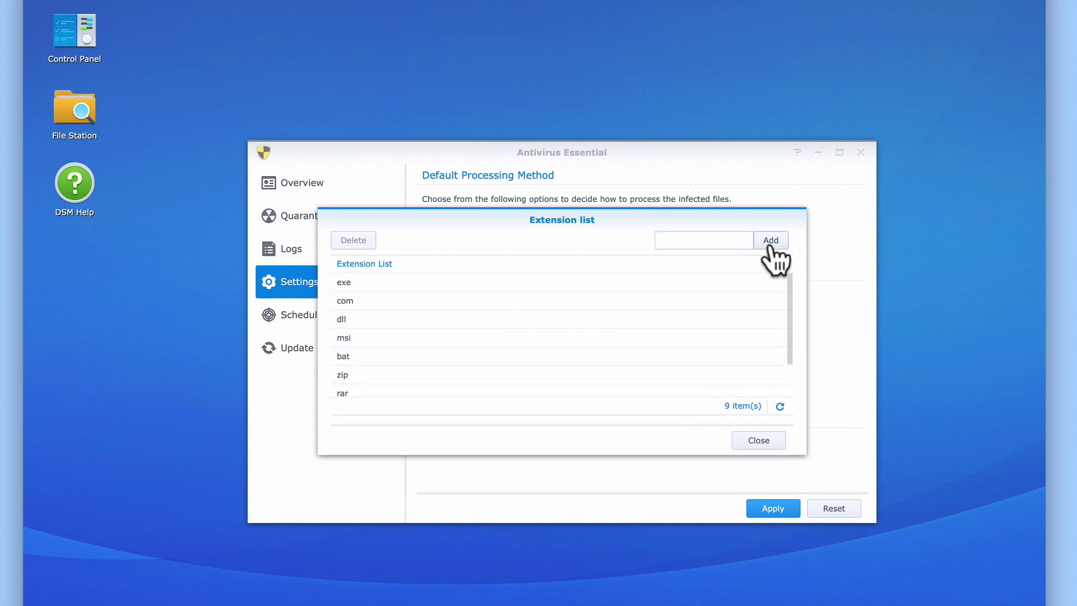
{"action": "scroll", "coordinate": [781, 337], "scroll_direction": "down", "scroll_amount": 2}
- Close the extension list and untick Only scan specific file types
{"action": "left_click", "coordinate": [755, 386]}
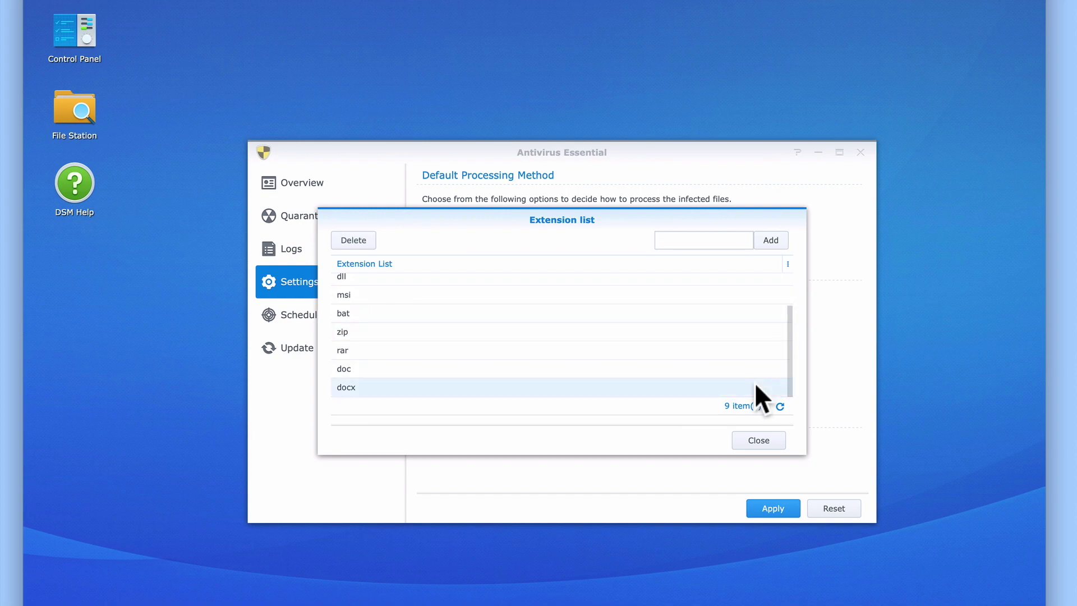
{"action": "left_click", "coordinate": [761, 442]}
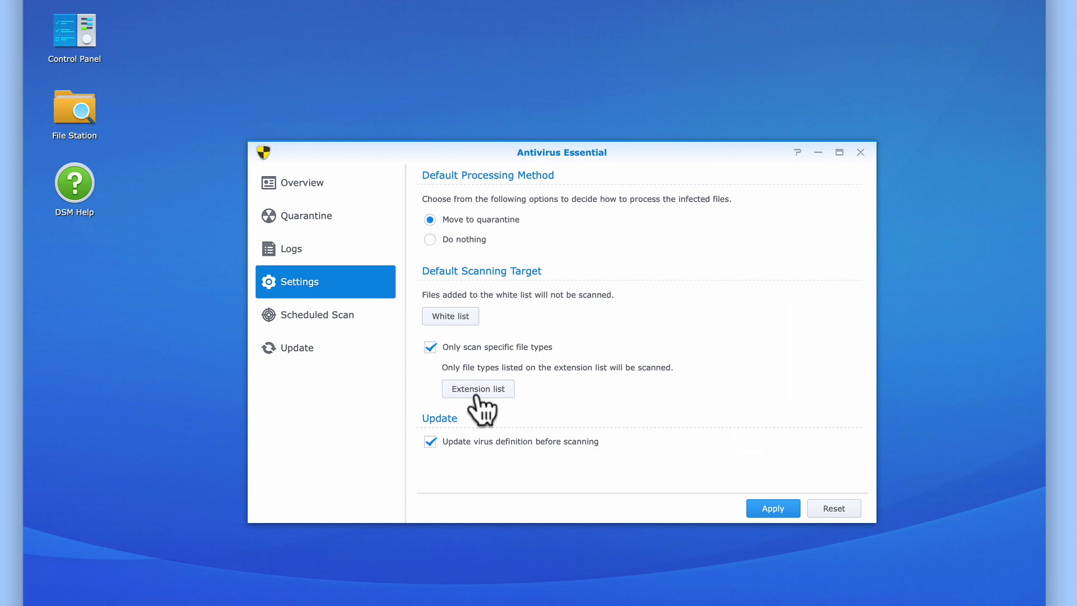
{"action": "left_click", "coordinate": [430, 347]}
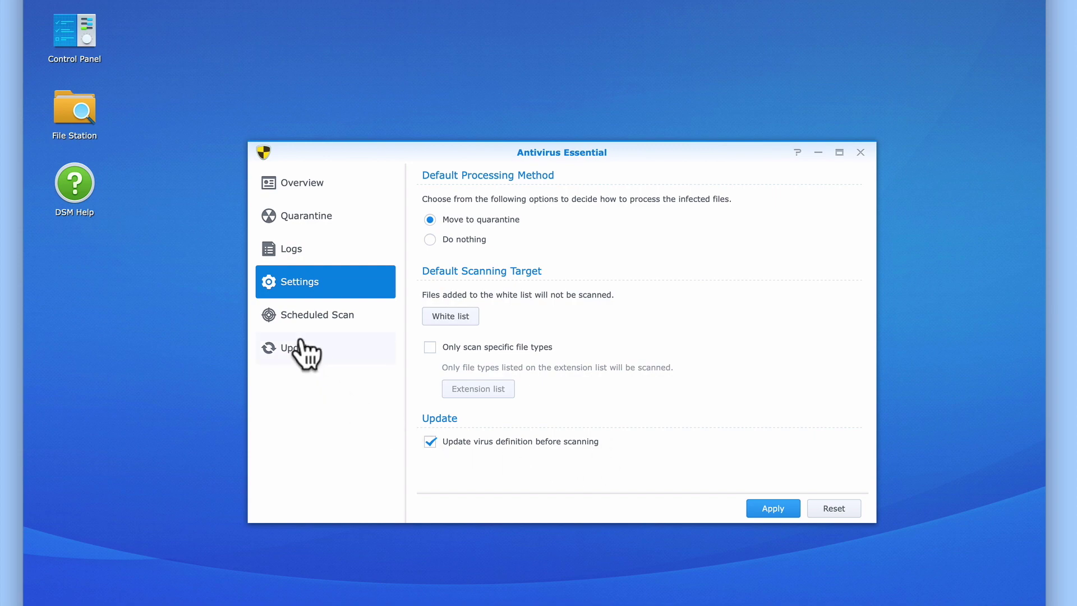
- Create a new scheduled scan, try Custom scan folder selection, then settle on Full scan
{"action": "left_click", "coordinate": [344, 335]}
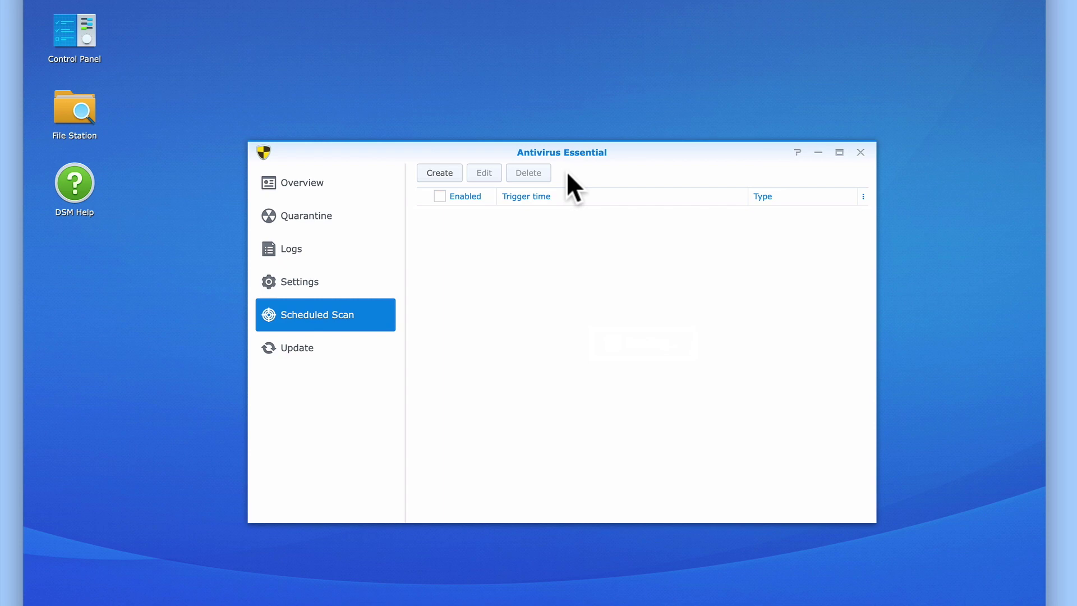
{"action": "left_click", "coordinate": [447, 174]}
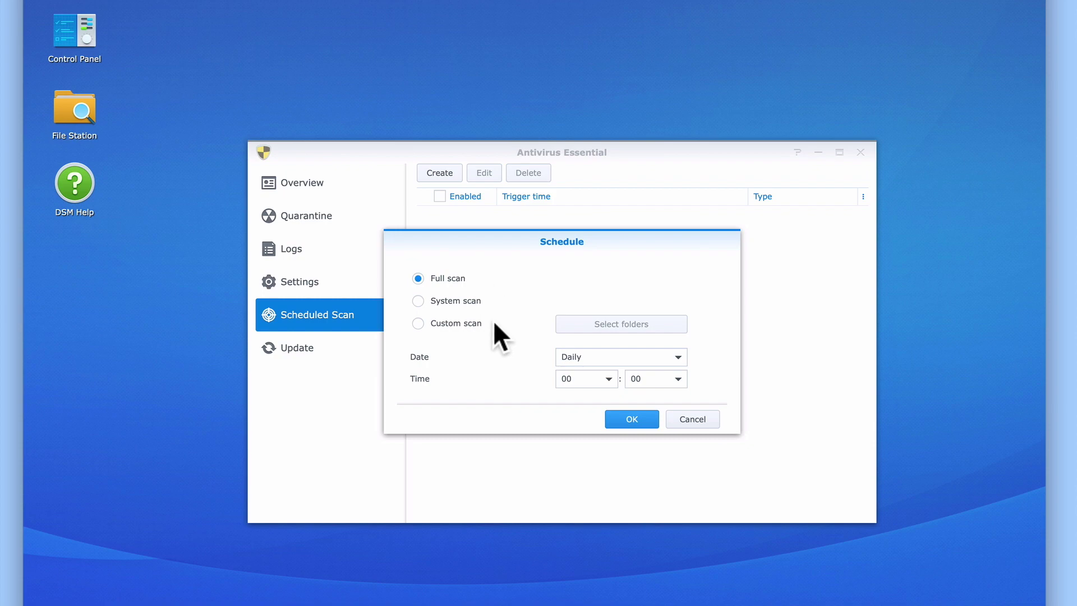
{"action": "left_click", "coordinate": [418, 323]}
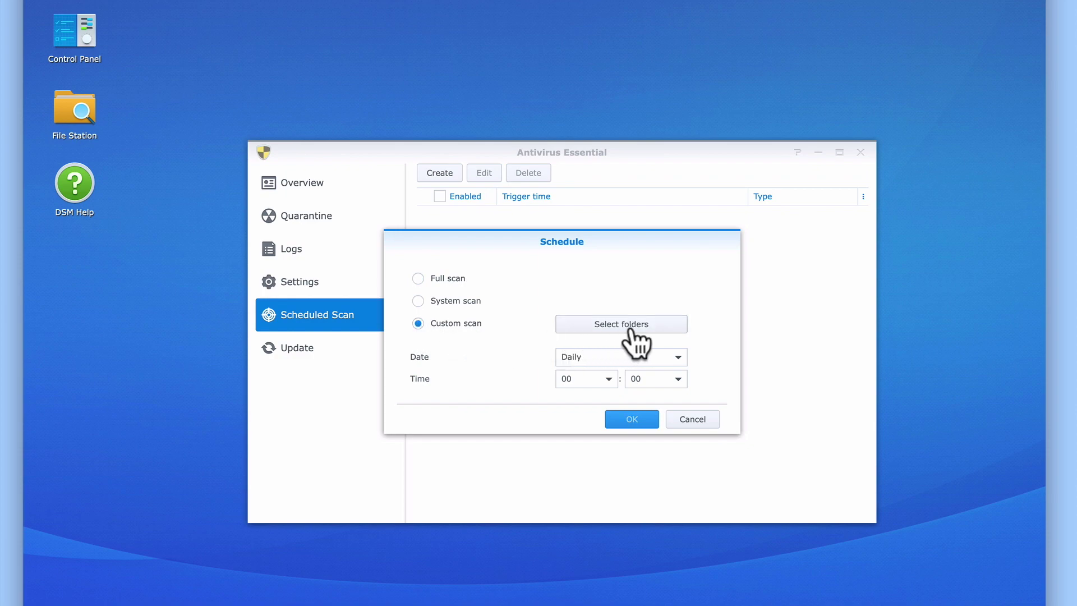
{"action": "left_click", "coordinate": [642, 324]}
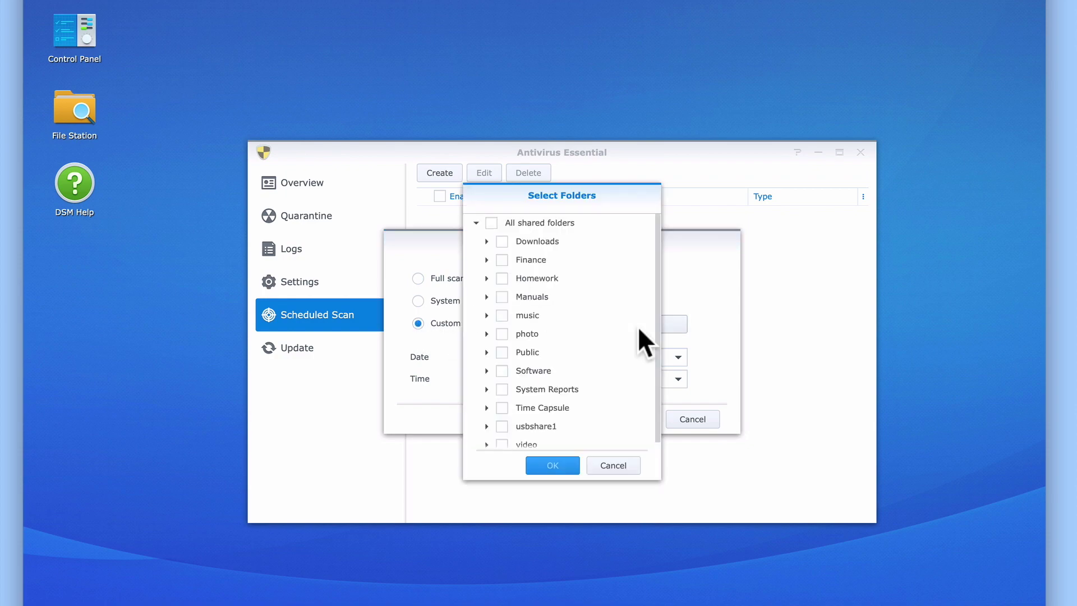
{"action": "left_click", "coordinate": [628, 466]}
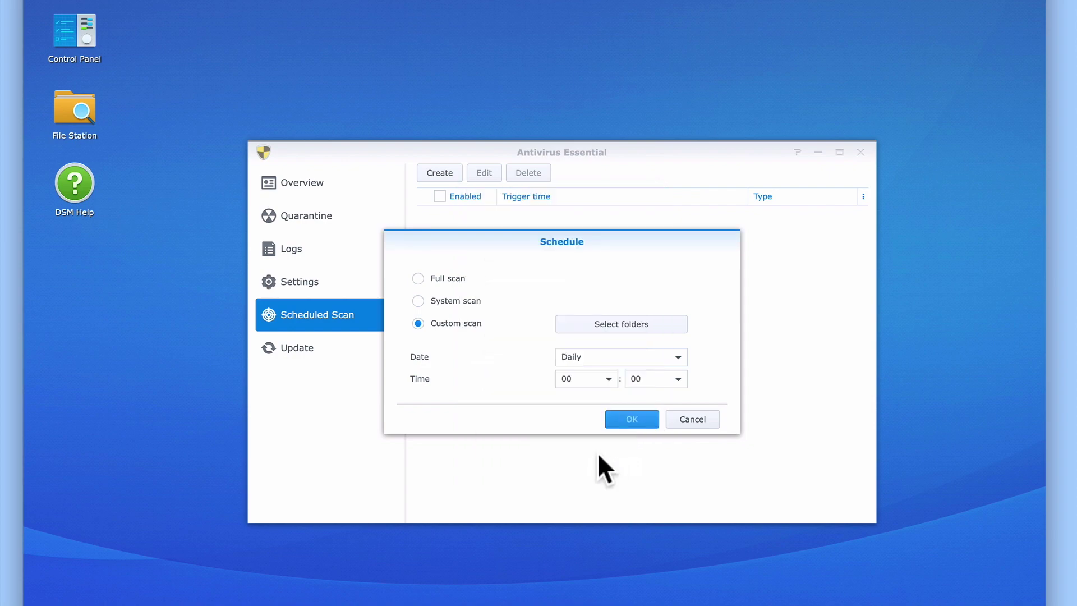
{"action": "left_click", "coordinate": [418, 278]}
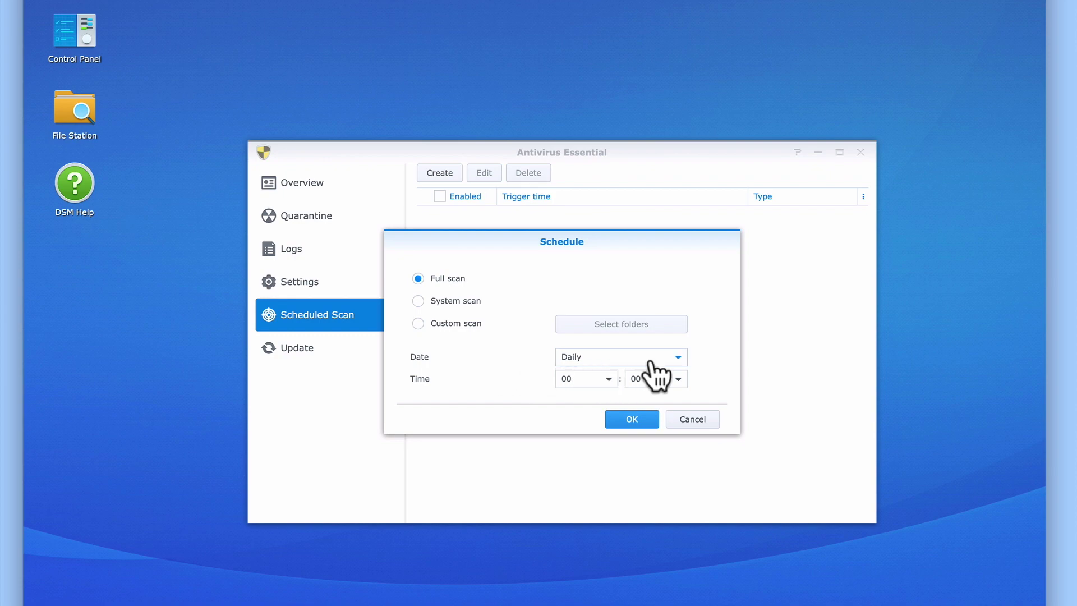
{"action": "left_click", "coordinate": [678, 358]}
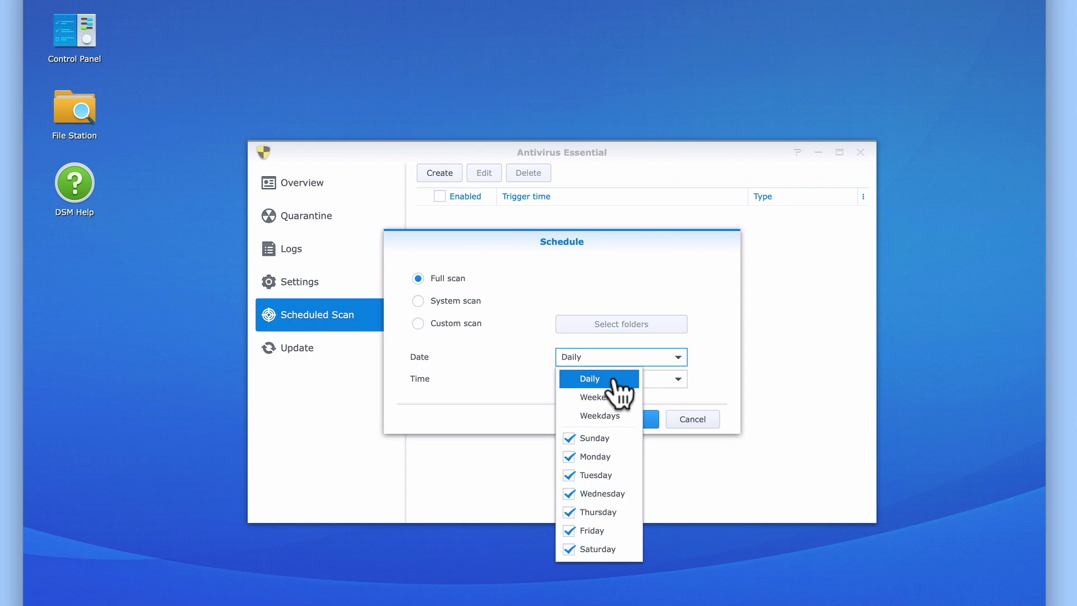
{"action": "left_click", "coordinate": [729, 376]}
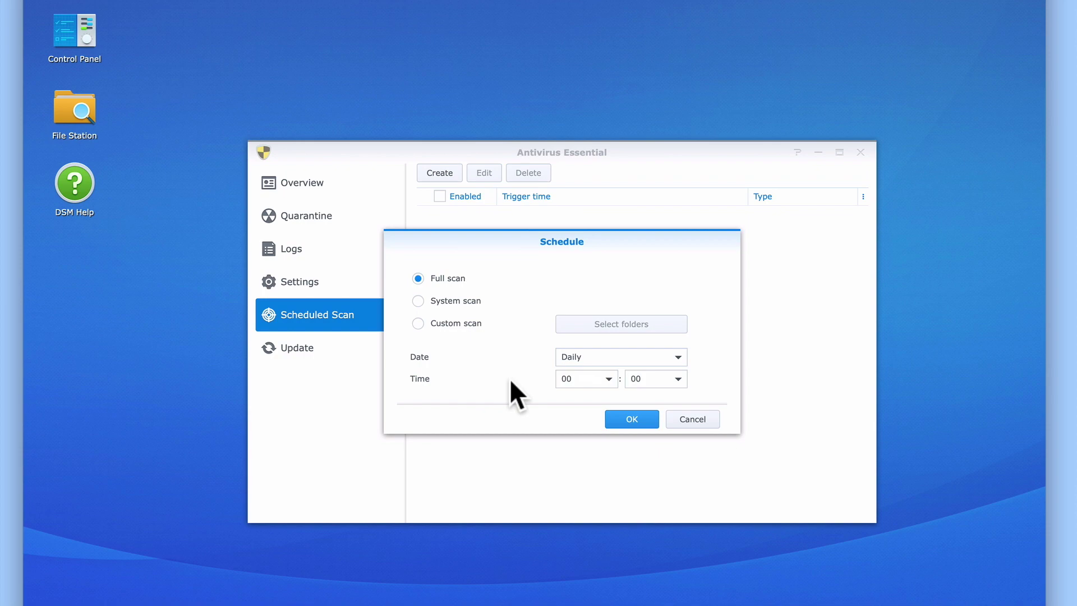
- Save the full scan schedule with a 23:00 start hour, then view the definition update status
{"action": "left_click", "coordinate": [607, 379]}
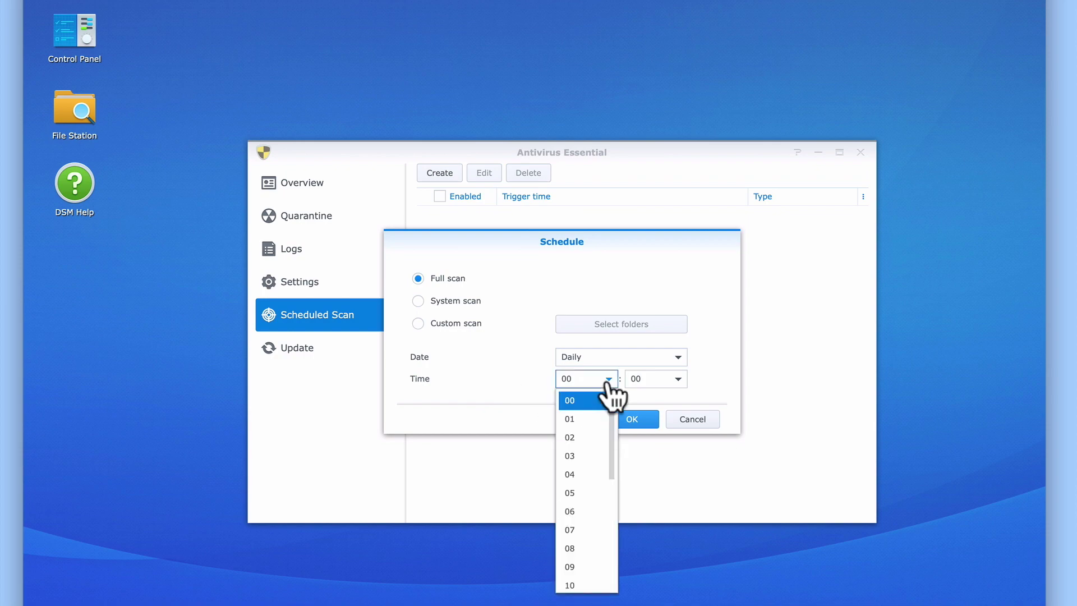
{"action": "scroll", "coordinate": [605, 452], "scroll_direction": "down", "scroll_amount": 3}
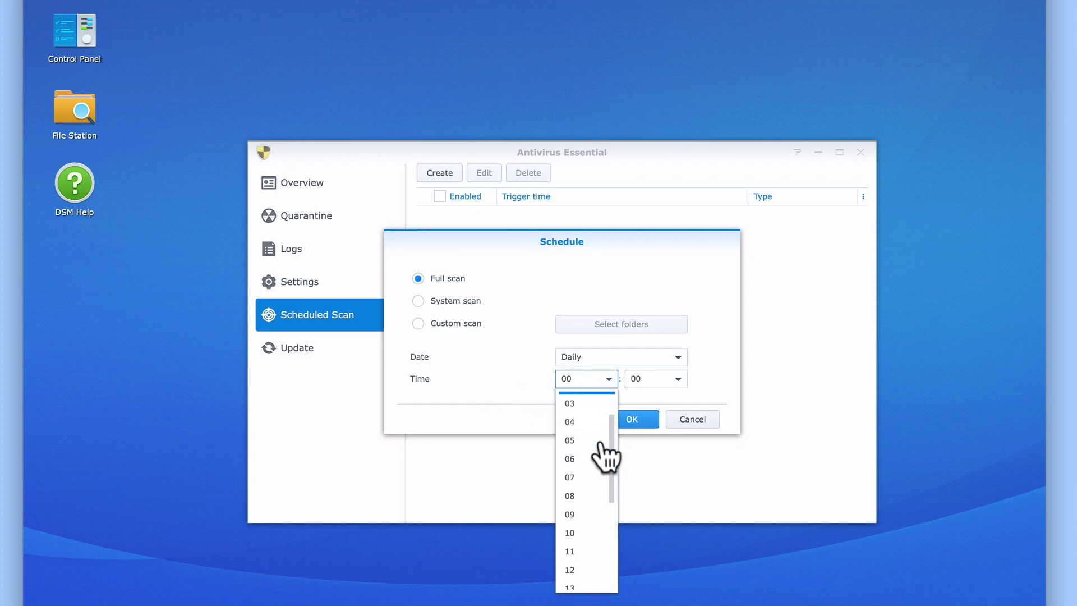
{"action": "scroll", "coordinate": [605, 453], "scroll_direction": "down", "scroll_amount": 4}
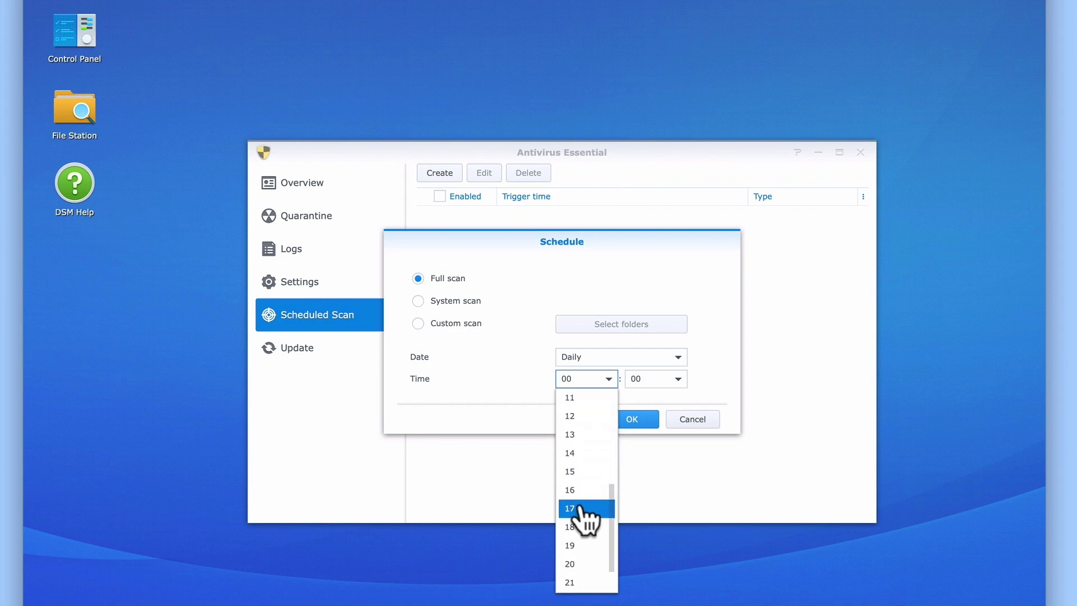
{"action": "scroll", "coordinate": [582, 522], "scroll_direction": "down", "scroll_amount": 1}
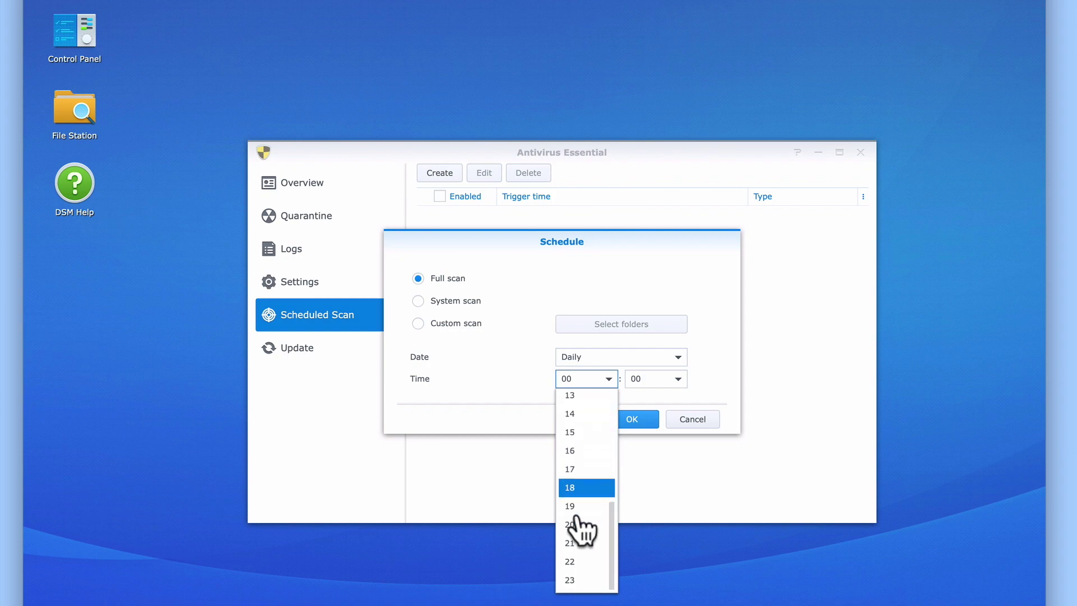
{"action": "left_click", "coordinate": [589, 584]}
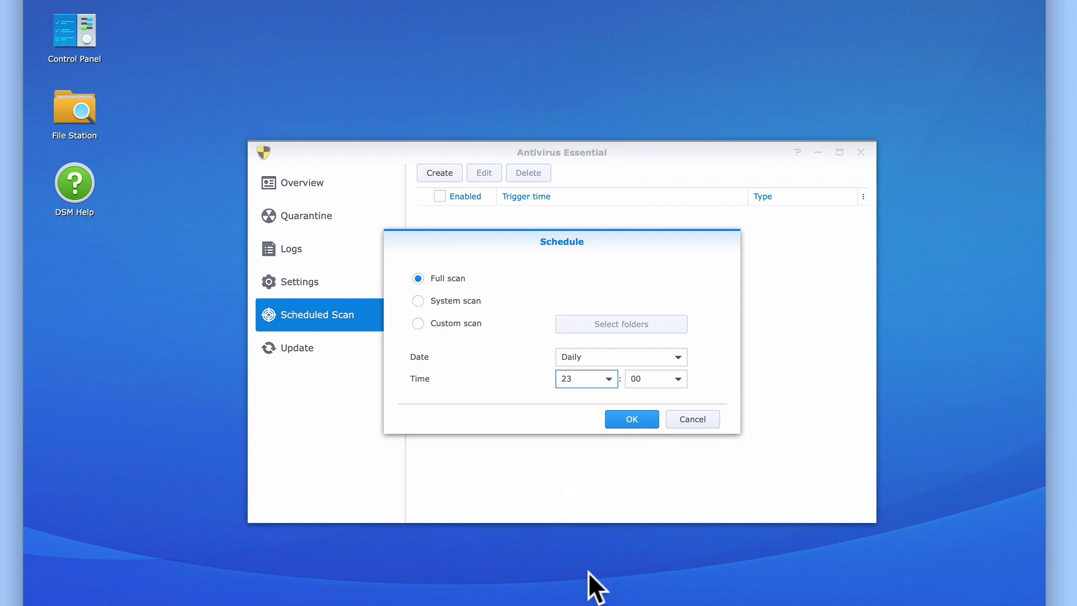
{"action": "left_click", "coordinate": [633, 419]}
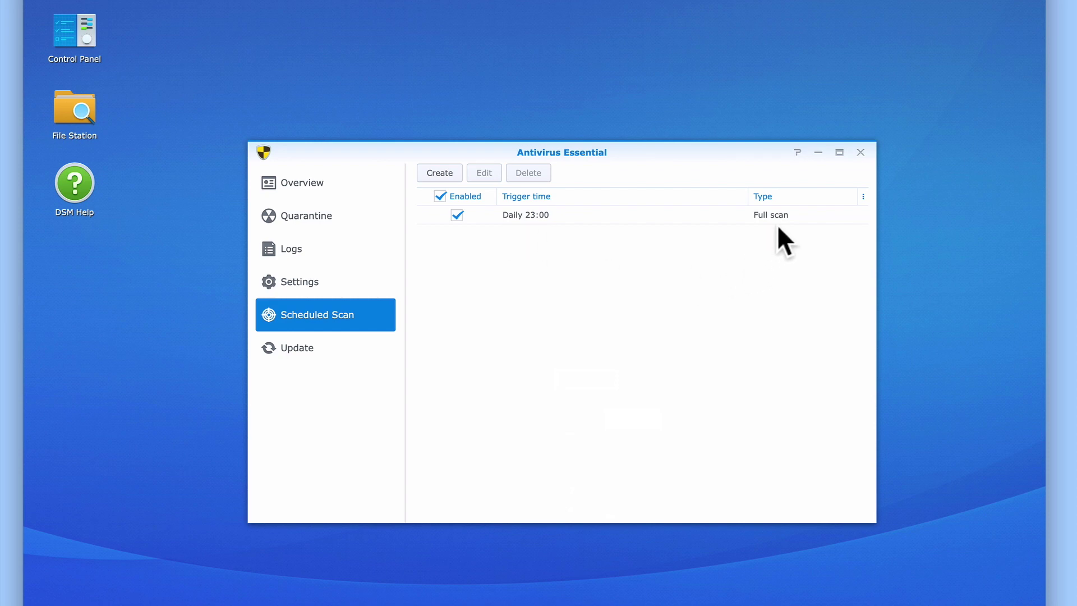
{"action": "left_click", "coordinate": [342, 359]}
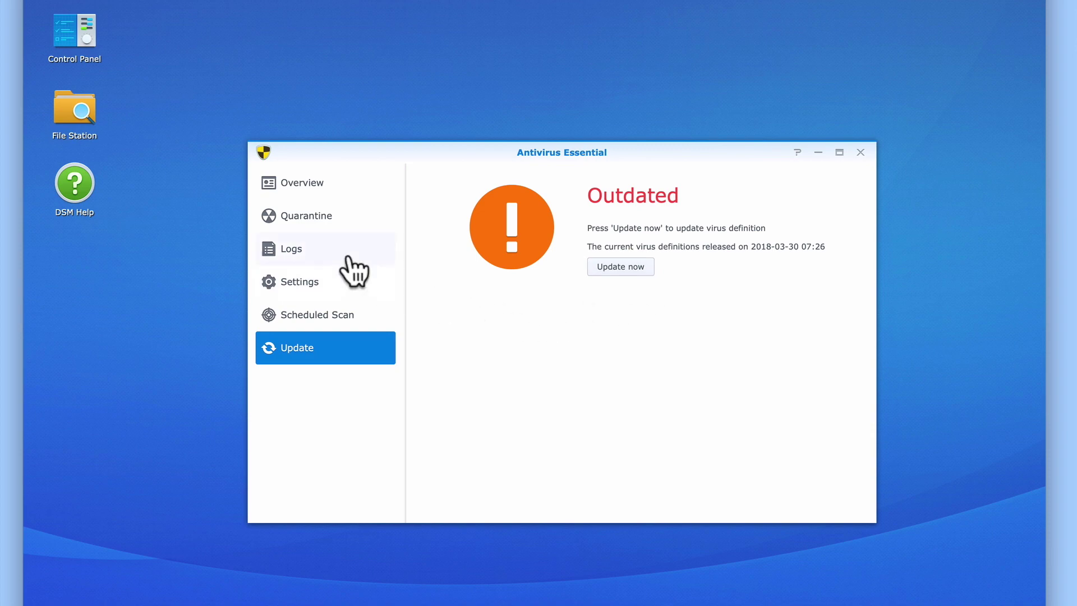
- Go back to the antivirus Overview page showing Ready to Scan with 0 files quarantined
{"action": "left_click", "coordinate": [303, 192]}
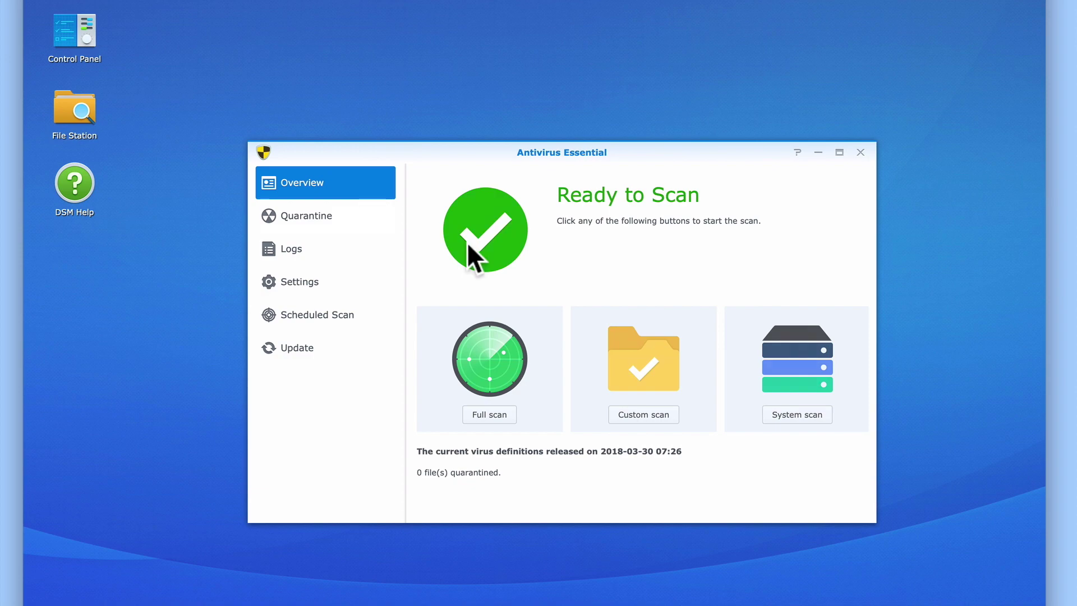
- Run a full scan, which finishes with 32715 files scanned and no viruses found
{"action": "left_click", "coordinate": [498, 423]}
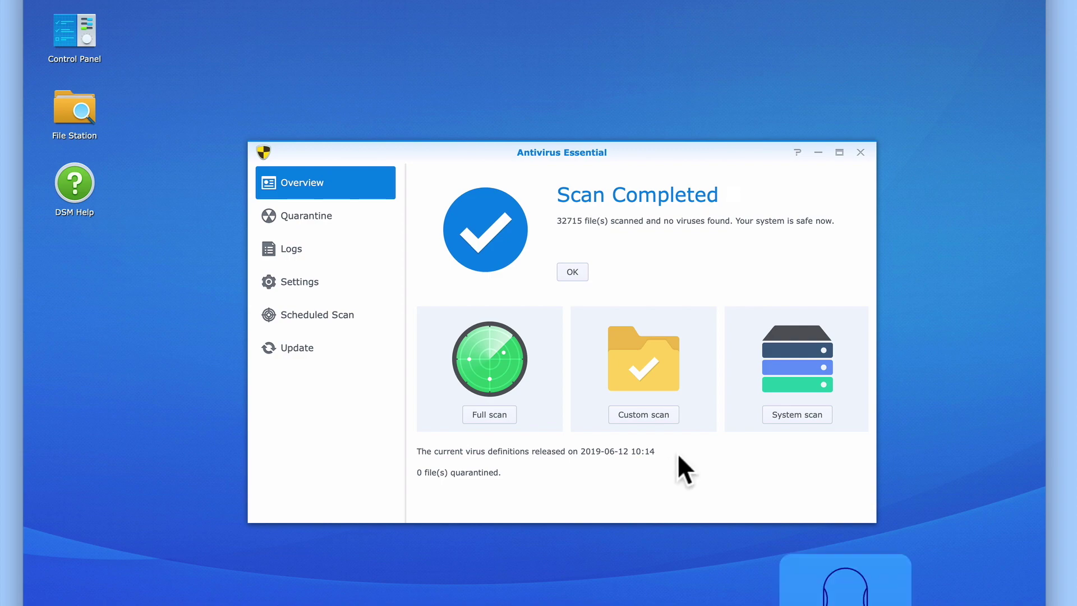
- Dismiss the Scan Completed message and view the empty Quarantine list
{"action": "left_click", "coordinate": [573, 274]}
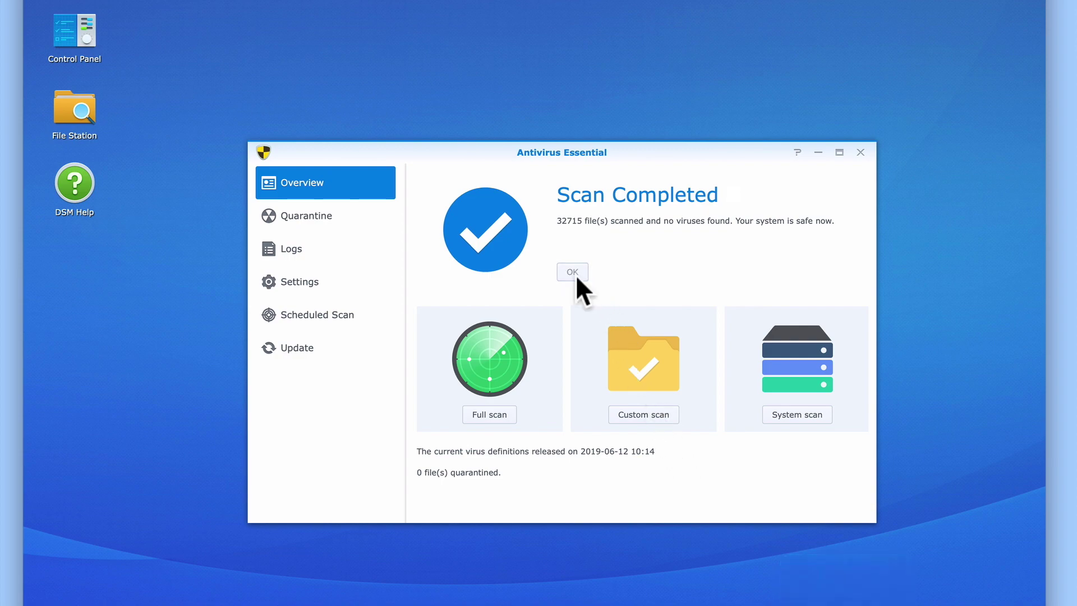
{"action": "left_click", "coordinate": [337, 230]}
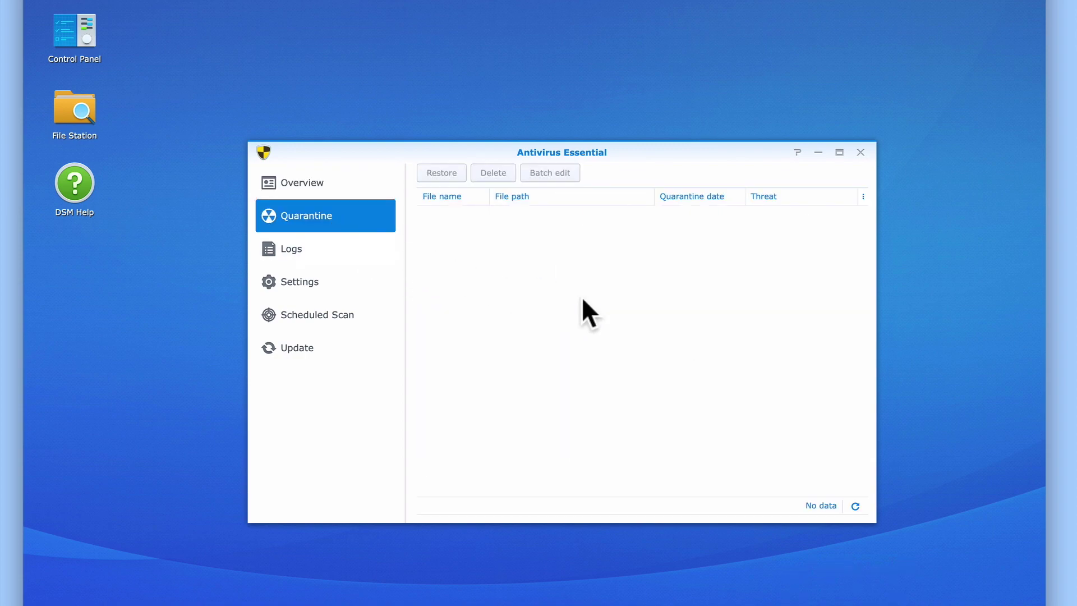